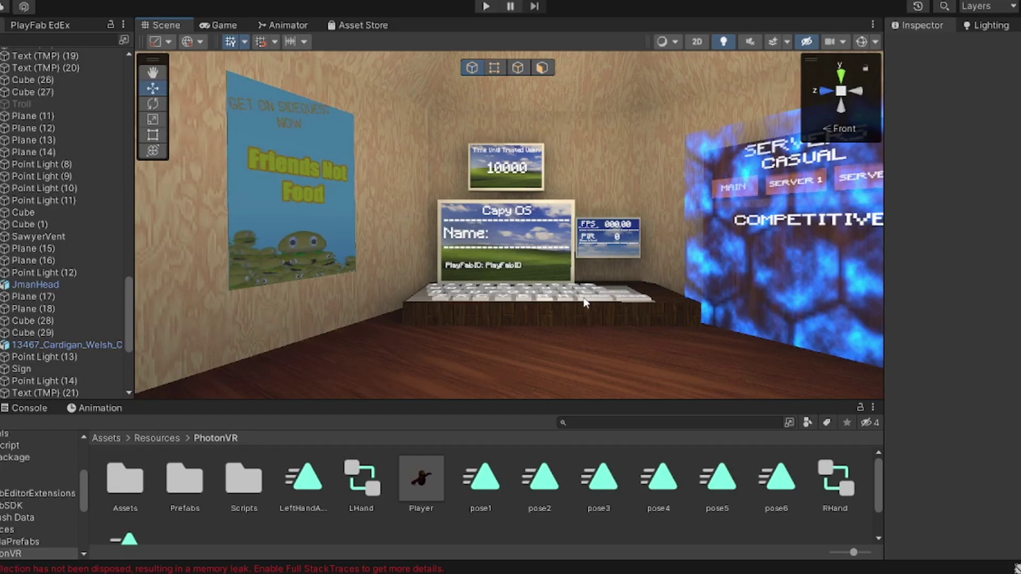
Step: Inspect the trusted-user countdown display above the house computer and the area outside, and show the top-level Assets folder
right_drag(499, 242, 503, 237)
key(w)
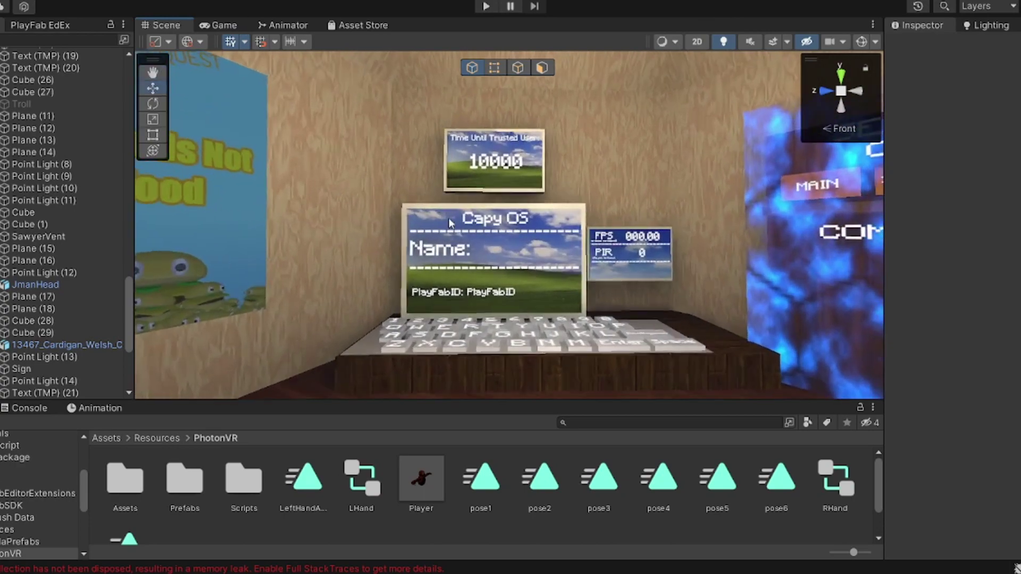
right_drag(679, 212, 514, 291)
key(w)
click(355, 282)
click(109, 438)
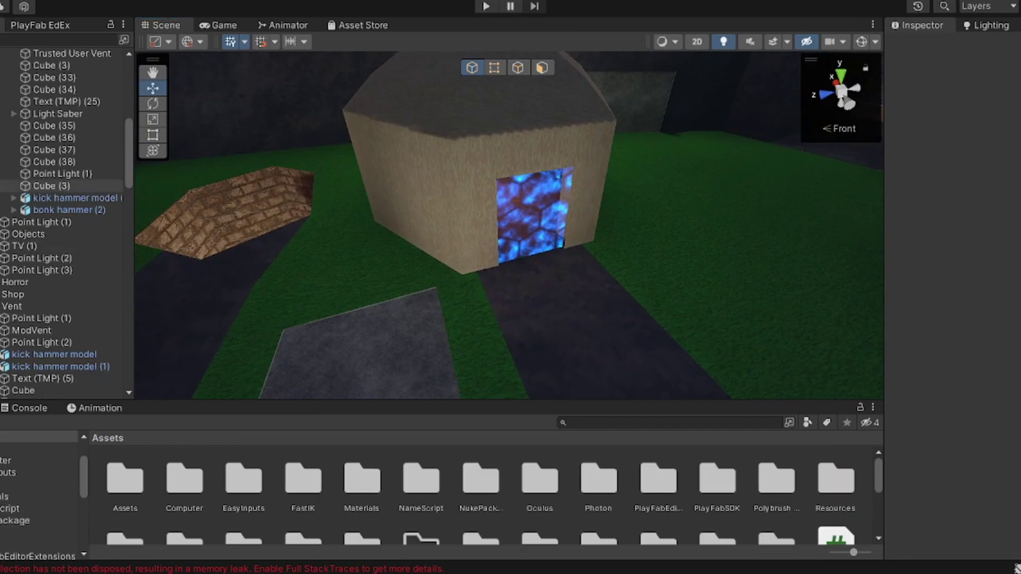
Step: Expand the Managers group in the hierarchy and select TrustedUserVentsManager to show its Trusted User Controller component
scroll(27, 245, up, 10)
click(1, 210)
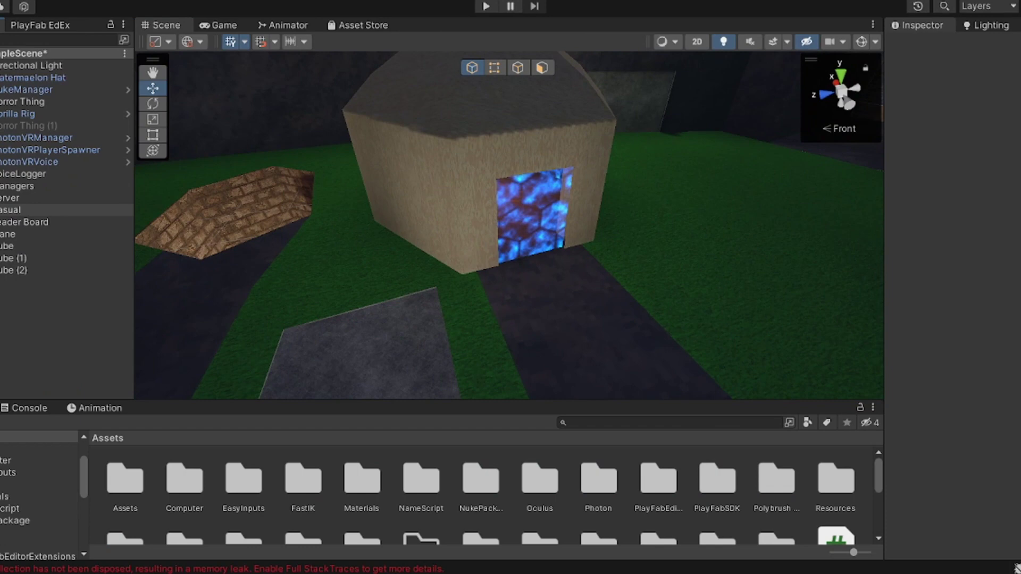
click(1, 186)
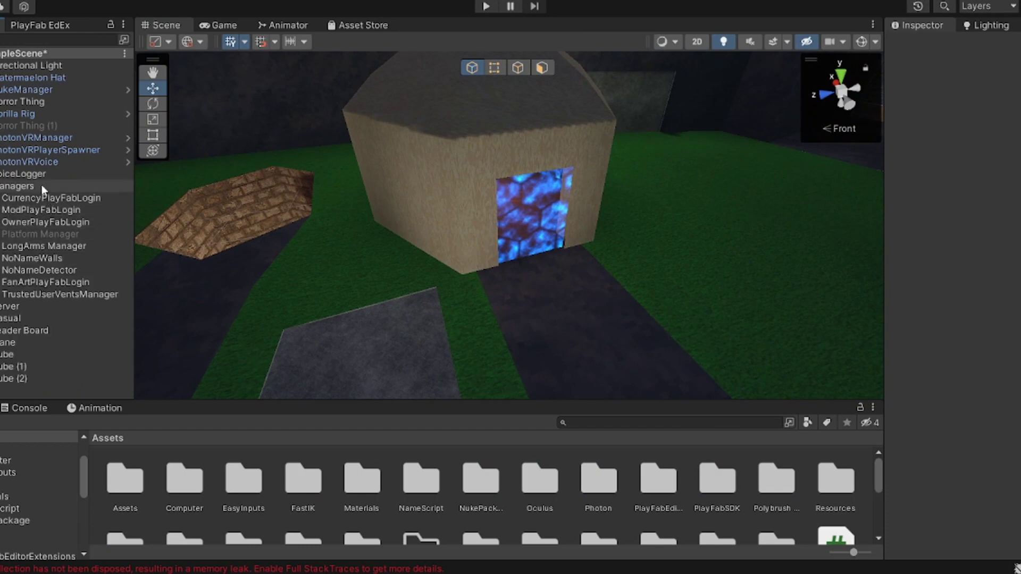
click(43, 296)
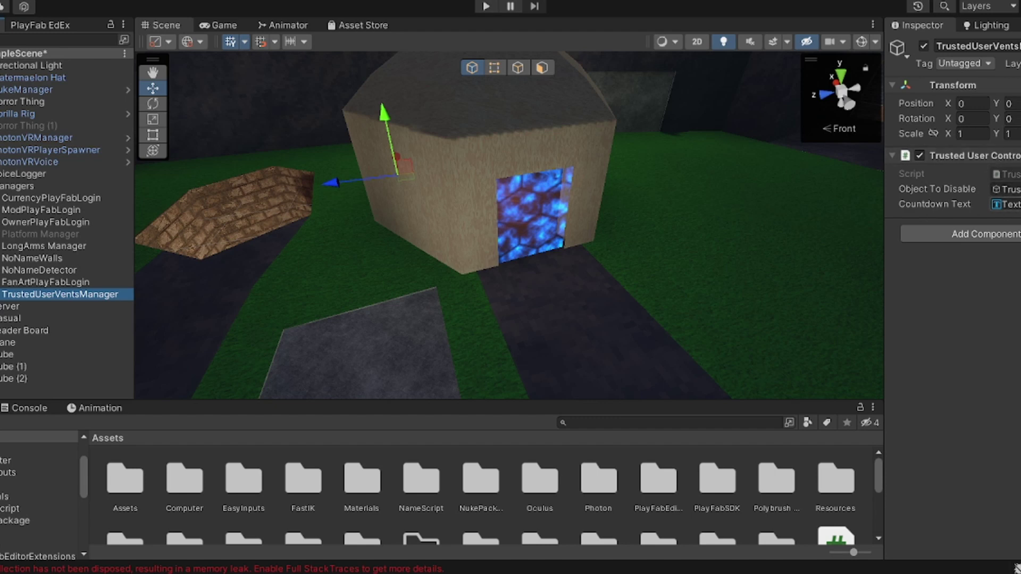
Step: Assign the Trusted User Vent floor panel to Object To Disable on TrustedUserVentsManager
right_drag(468, 208, 402, 260)
click(432, 311)
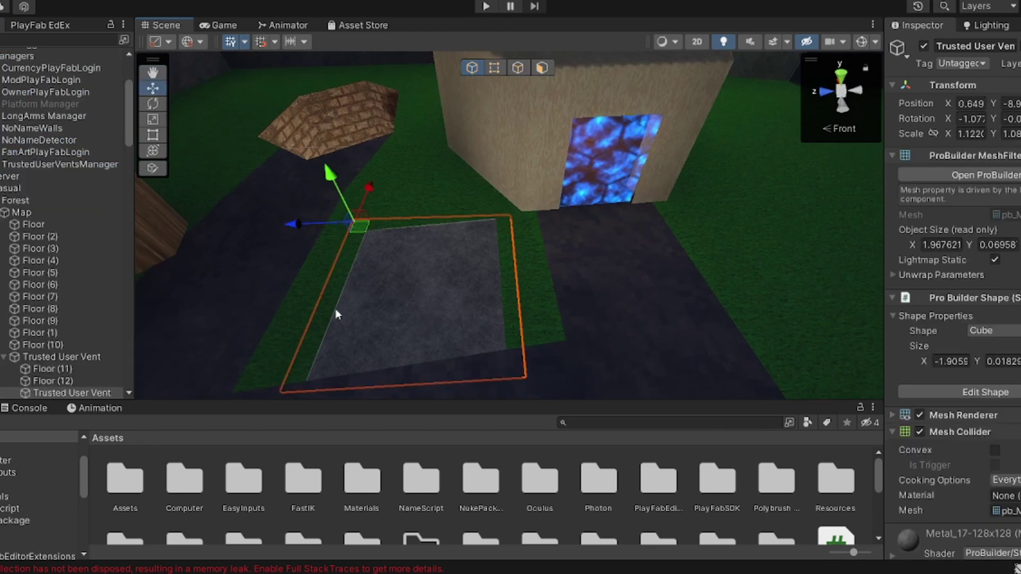
click(51, 165)
drag(96, 393, 1010, 189)
Step: Locate the monitor's 10000 text object, Text (TMP) (8), in the hierarchy and select TrustedUserVentsManager to show its Countdown Text reference
right_drag(618, 237, 423, 282)
key(w)
key(w)
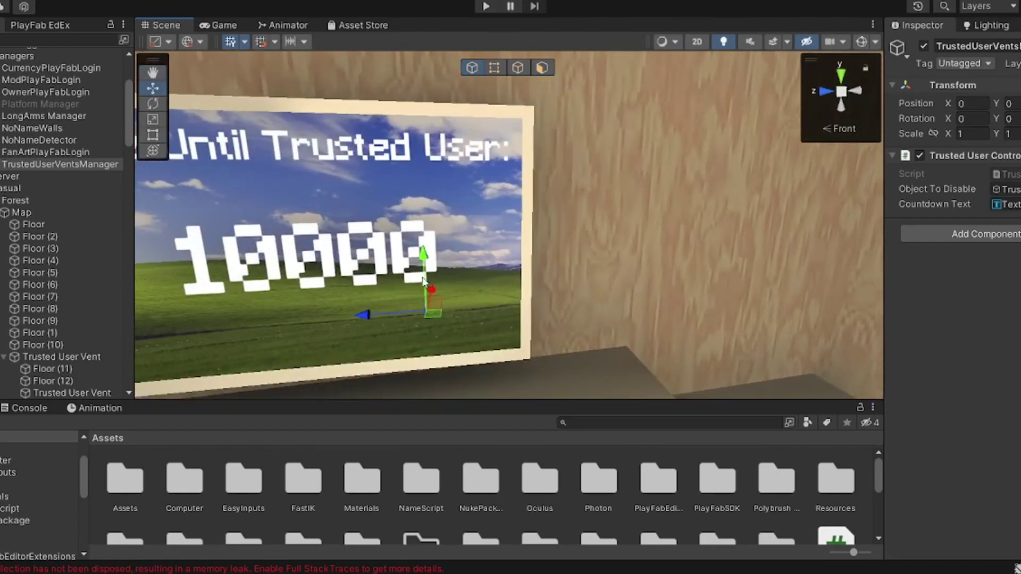
click(401, 265)
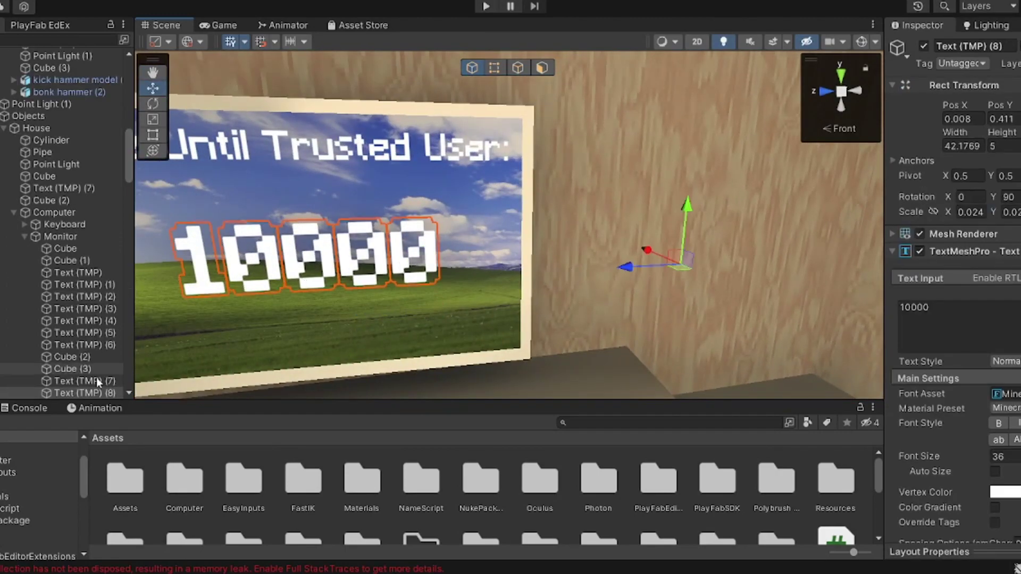
scroll(77, 340, up, 10)
scroll(48, 212, up, 5)
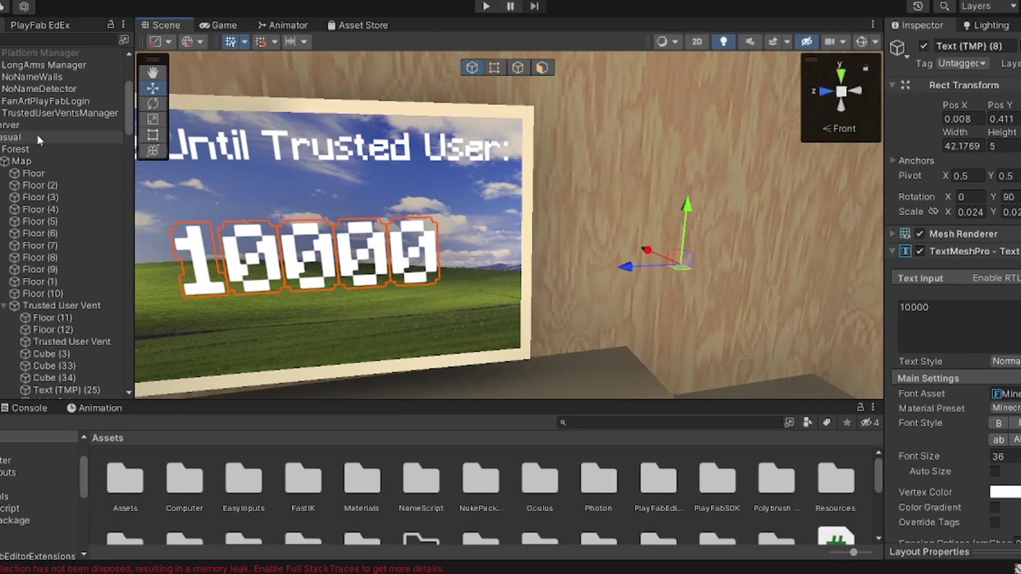
click(40, 113)
scroll(69, 202, down, 10)
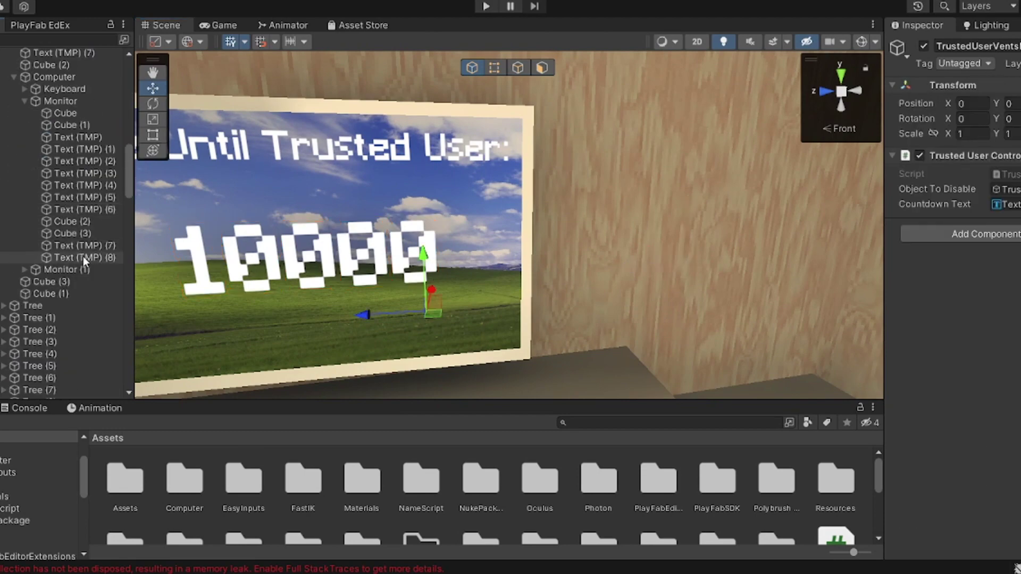
Step: Play-test the scene to watch the trusted-user countdown on the house monitor, and stop play mode
right_drag(590, 249, 538, 250)
key(s)
click(551, 303)
key(w)
click(486, 6)
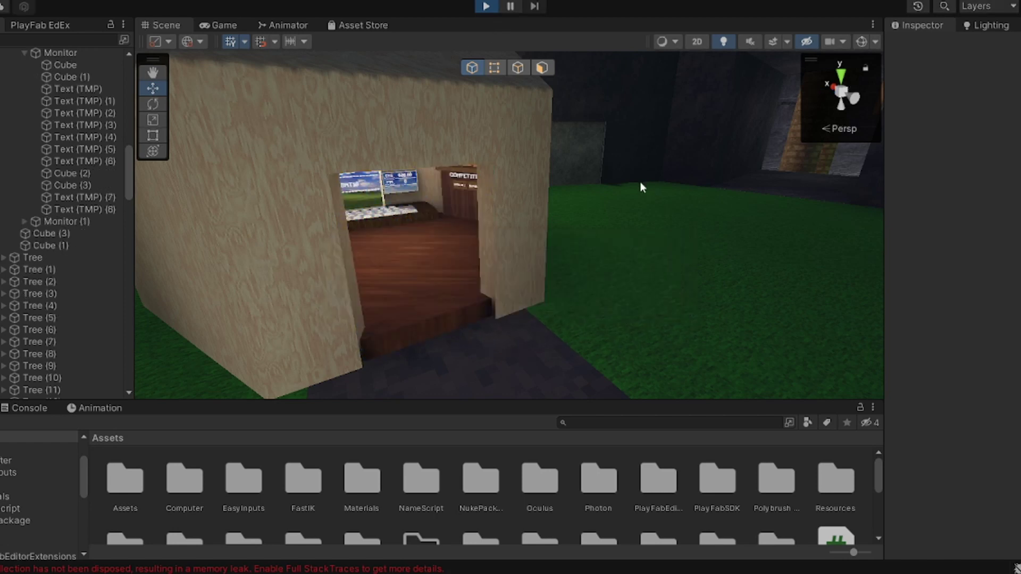
right_drag(639, 181, 503, 234)
key(w)
key(s)
click(481, 5)
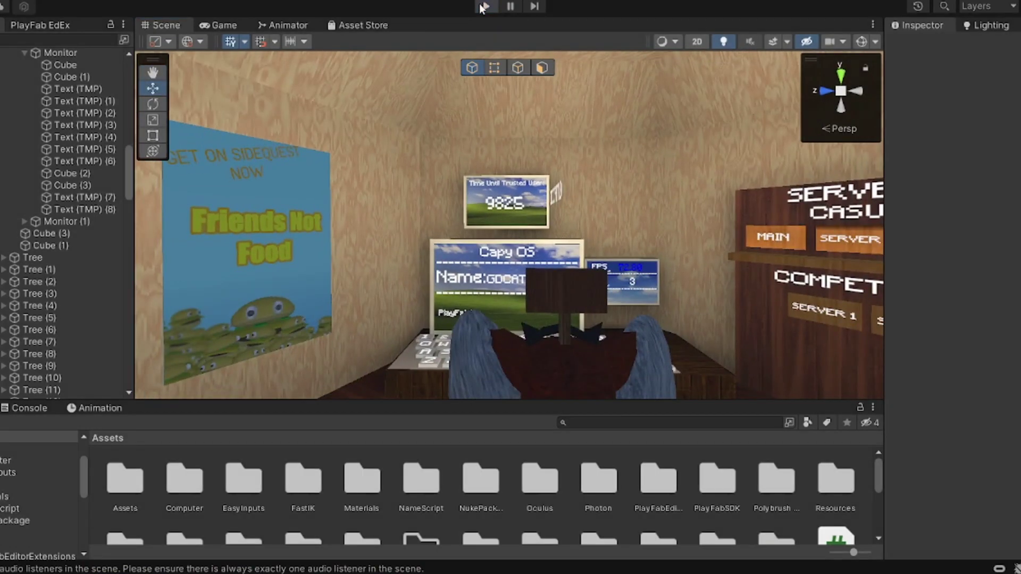
Step: Examine the trusted-user vent room behind its translucent barrier and return to the countdown display in the house
right_drag(578, 258, 507, 235)
key(s)
click(530, 240)
key(w)
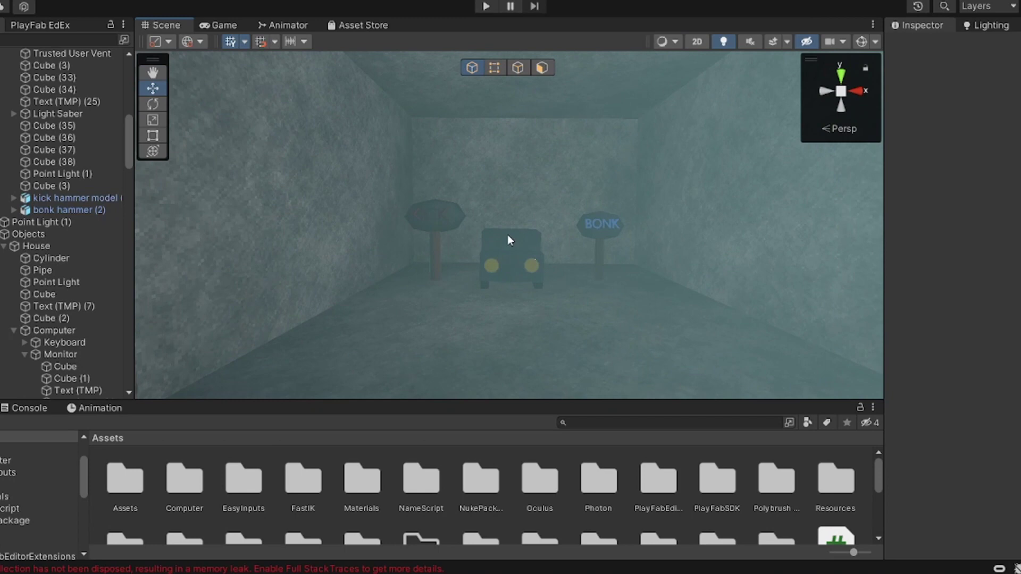
right_drag(523, 251, 511, 270)
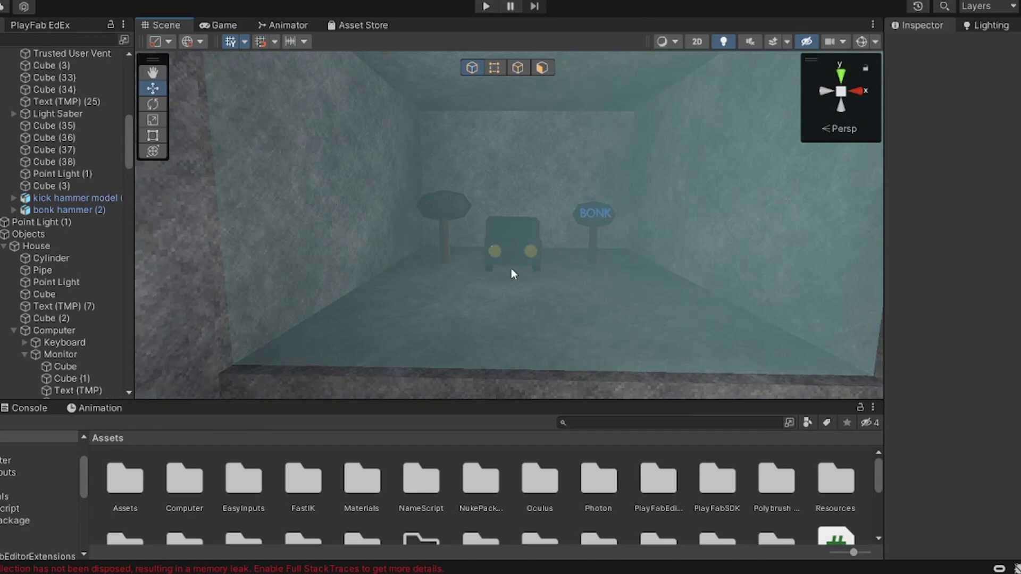
mouse_move(511, 269)
right_down()
mouse_move(547, 234)
mouse_move(759, 215)
mouse_move(330, 333)
mouse_move(415, 301)
mouse_move(376, 330)
mouse_move(360, 250)
mouse_move(369, 296)
mouse_move(530, 298)
mouse_move(312, 244)
mouse_move(518, 255)
mouse_move(597, 285)
mouse_move(706, 290)
mouse_move(585, 266)
mouse_move(478, 228)
mouse_move(611, 138)
mouse_move(734, 81)
mouse_move(647, 290)
mouse_move(413, 254)
right_up()
key(s)
key(w)
key(s)
key(w)
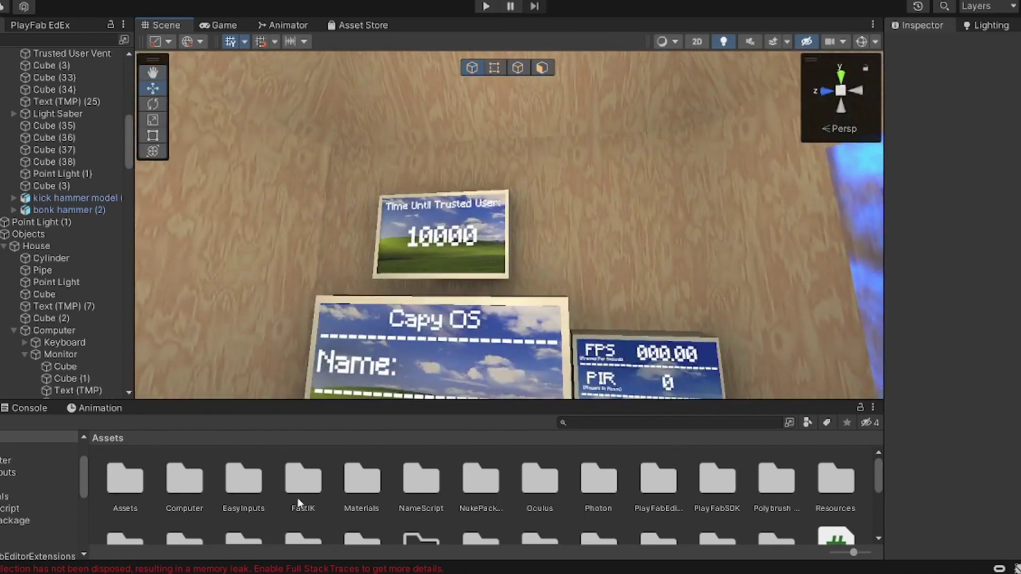
Step: Browse the Assets/Scripts folder for the trusted user script
scroll(642, 515, down, 2)
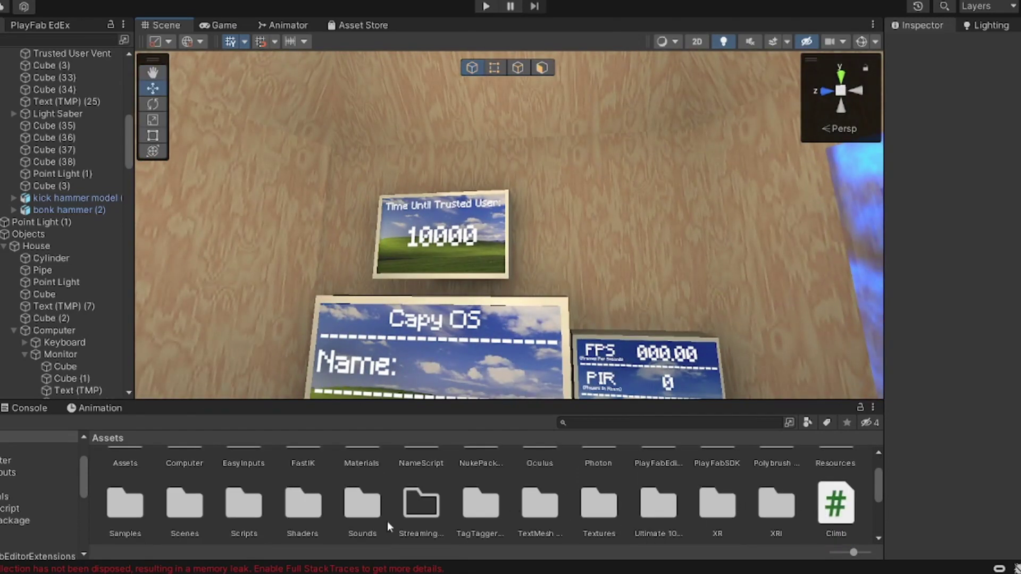
double_click(254, 521)
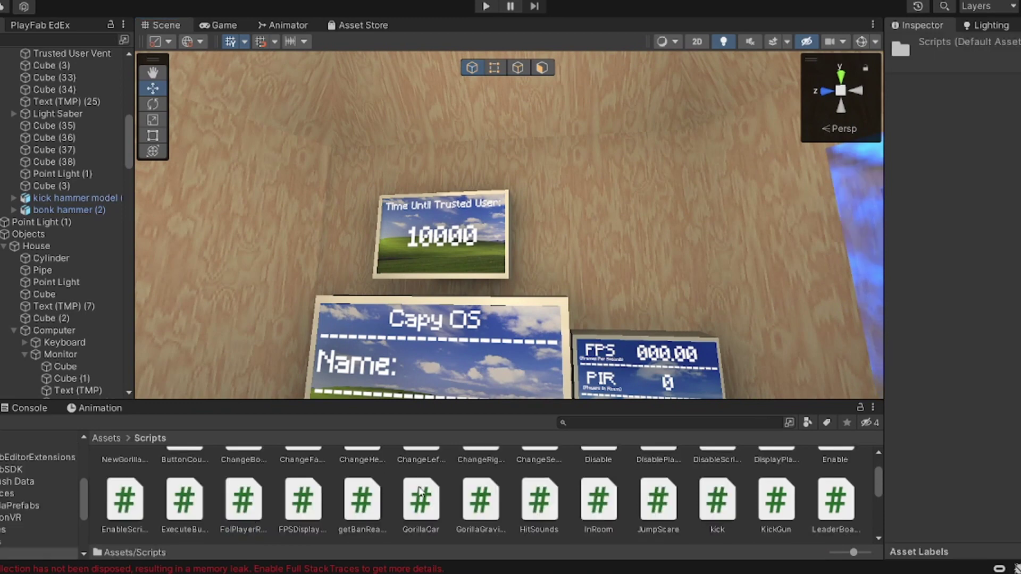
scroll(527, 478, up, 1)
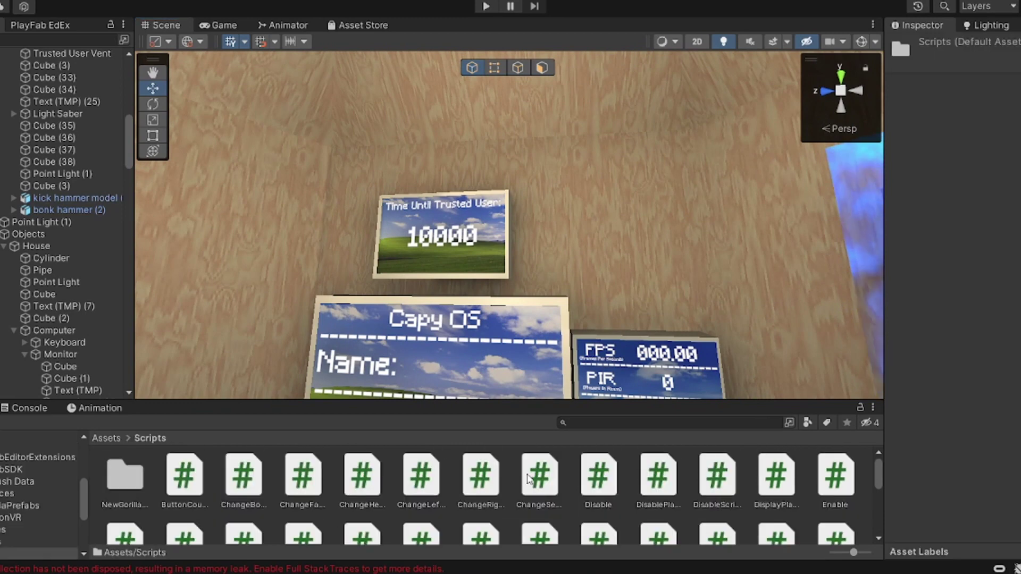
scroll(527, 478, down, 1)
scroll(694, 506, down, 1)
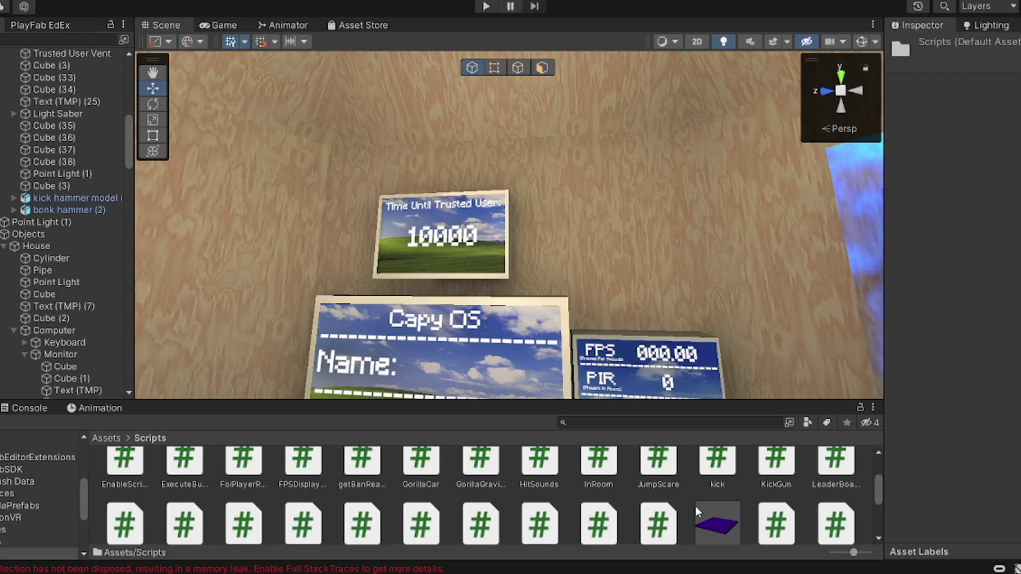
scroll(649, 514, down, 1)
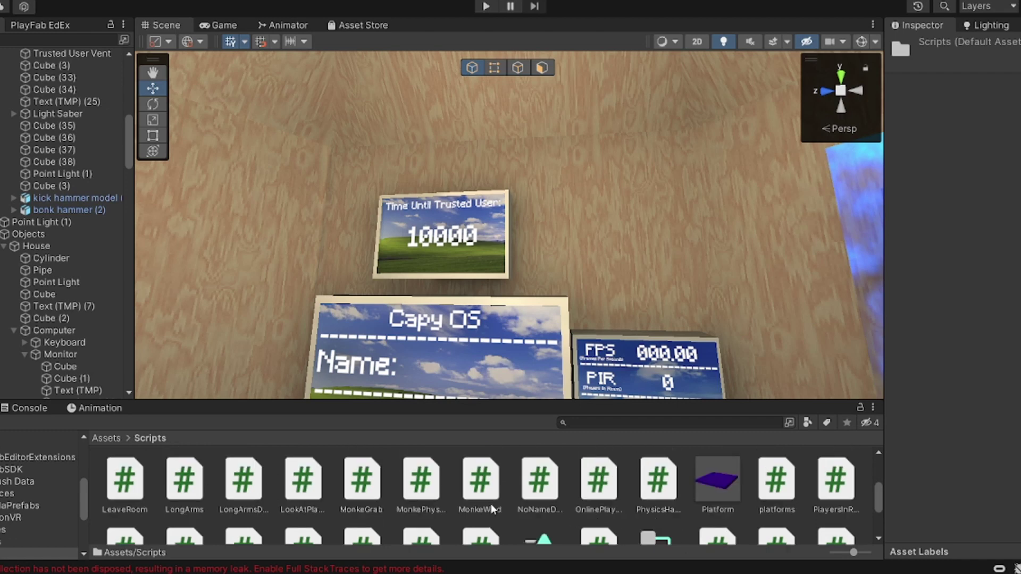
scroll(493, 510, down, 1)
scroll(483, 512, down, 1)
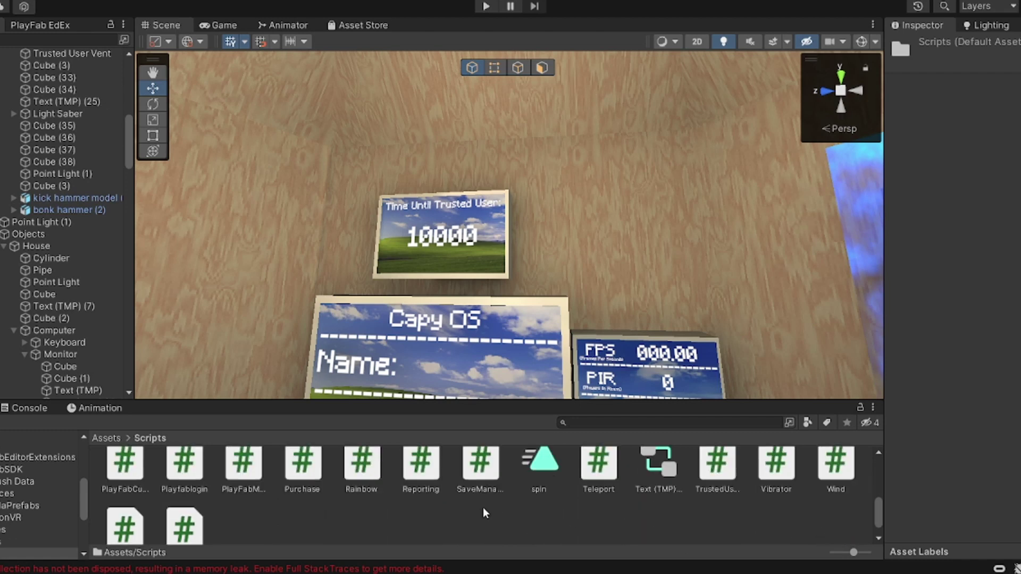
scroll(482, 508, up, 1)
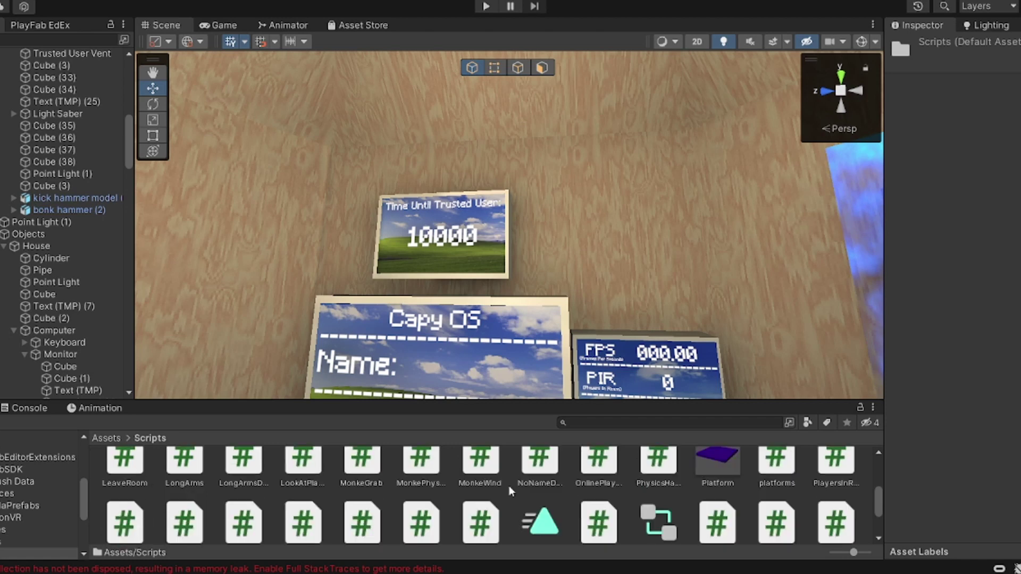
Step: Search the project assets for "trus" and open the TrustedUserController script in Visual Studio
click(598, 424)
text(trus)
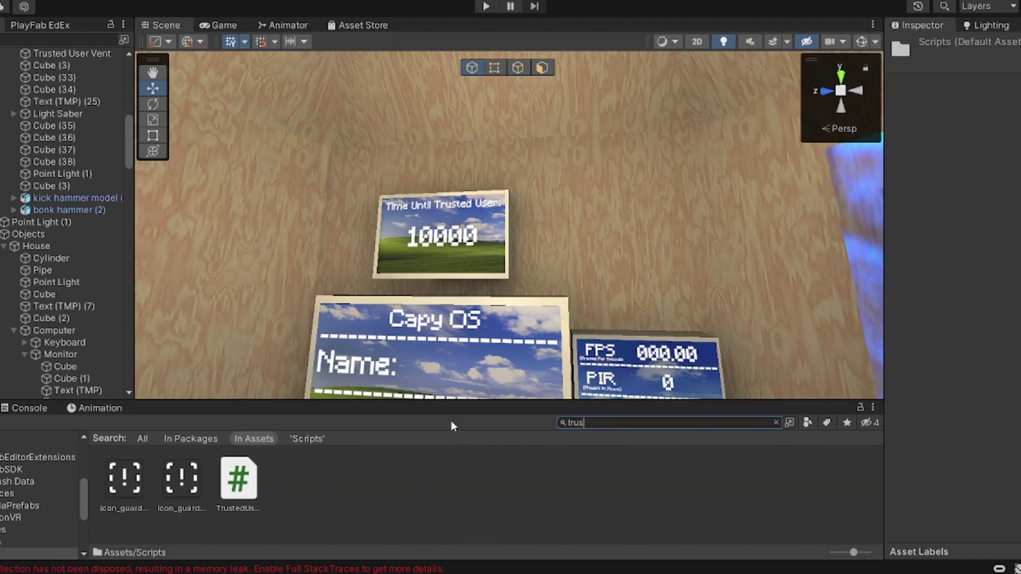
click(236, 491)
double_click(237, 493)
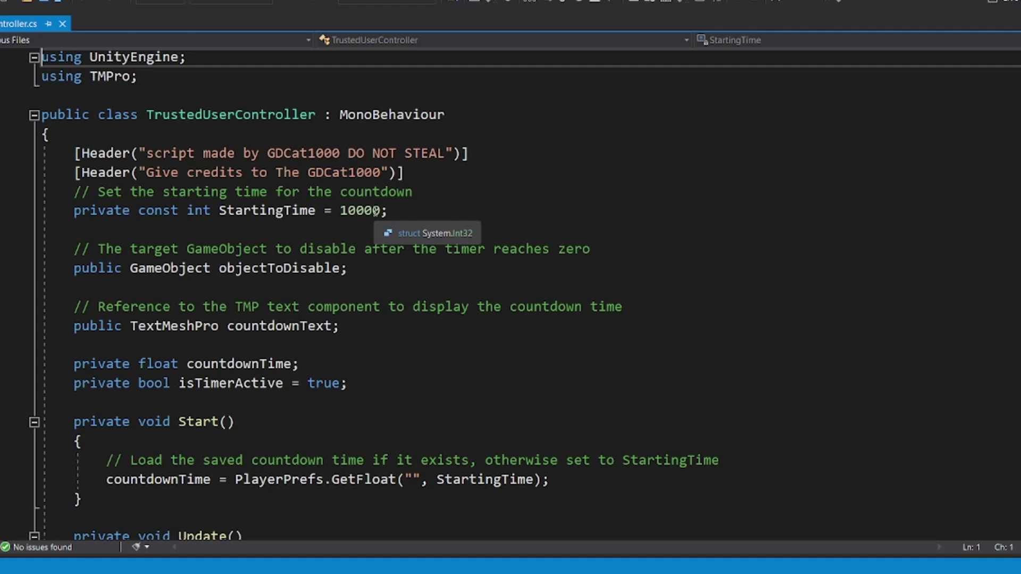
Step: Review the StartingTime constant and the rest of the script down to the countdown display code
click(349, 210)
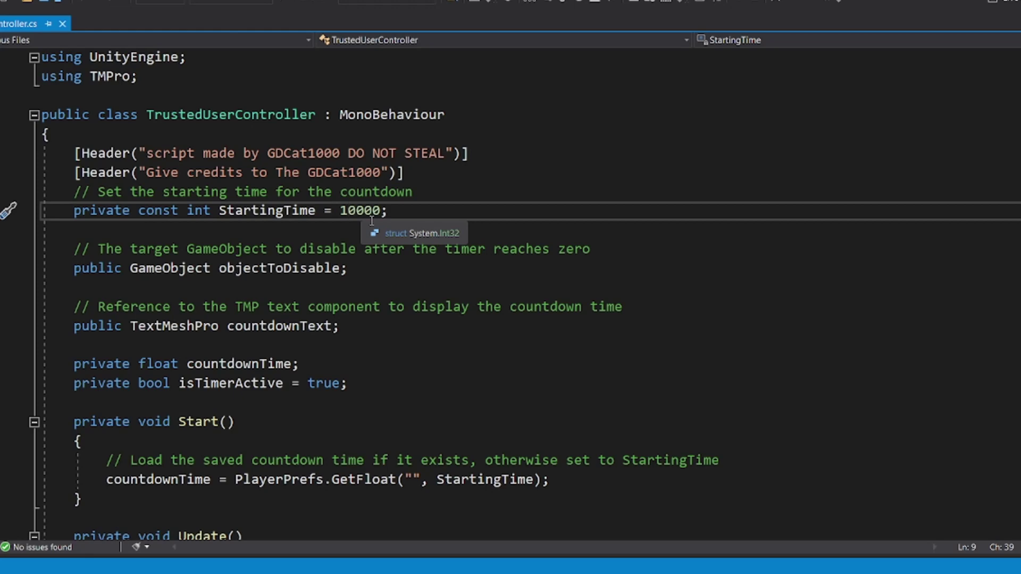
key(End)
key(Down)
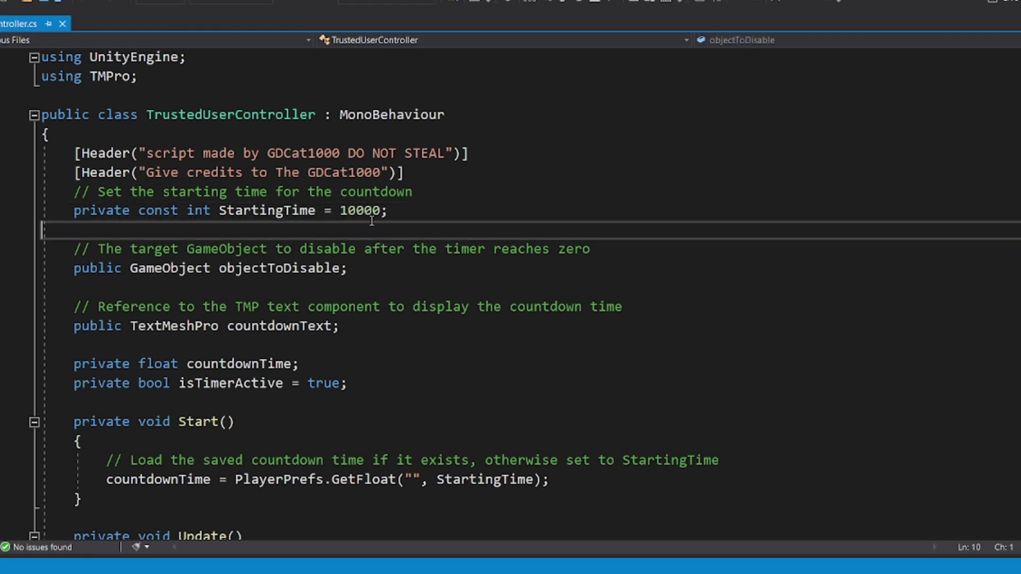
scroll(415, 216, down, 4)
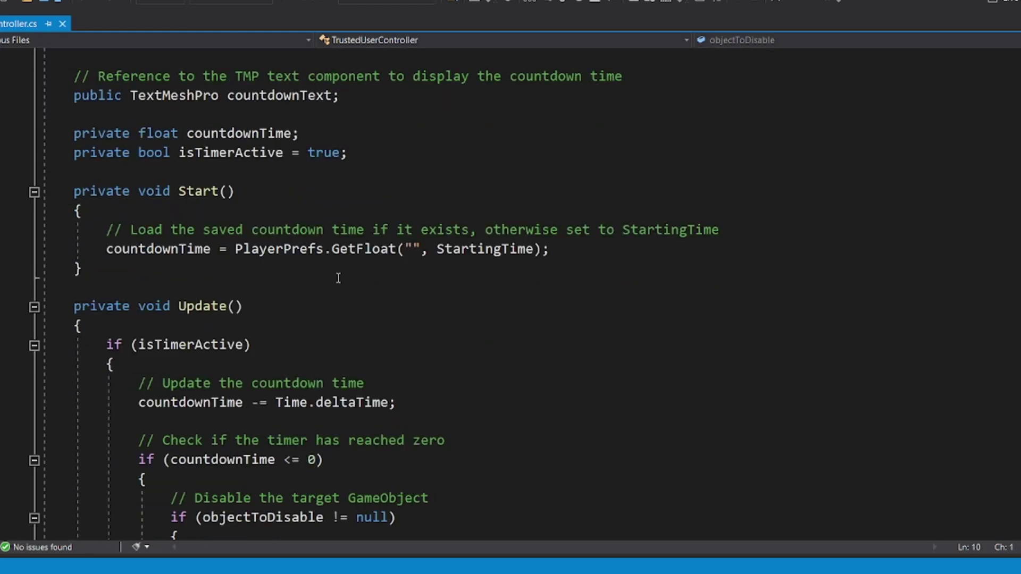
scroll(338, 278, down, 13)
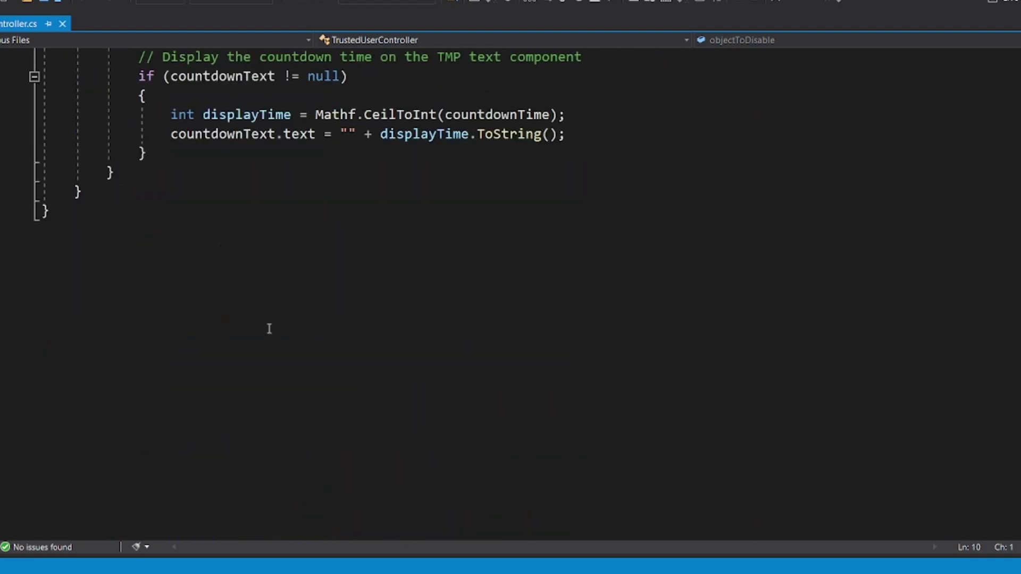
Step: Try adding a label starting with "Time" inside the empty quotes of the countdownText.text assignment, and remove it
click(349, 134)
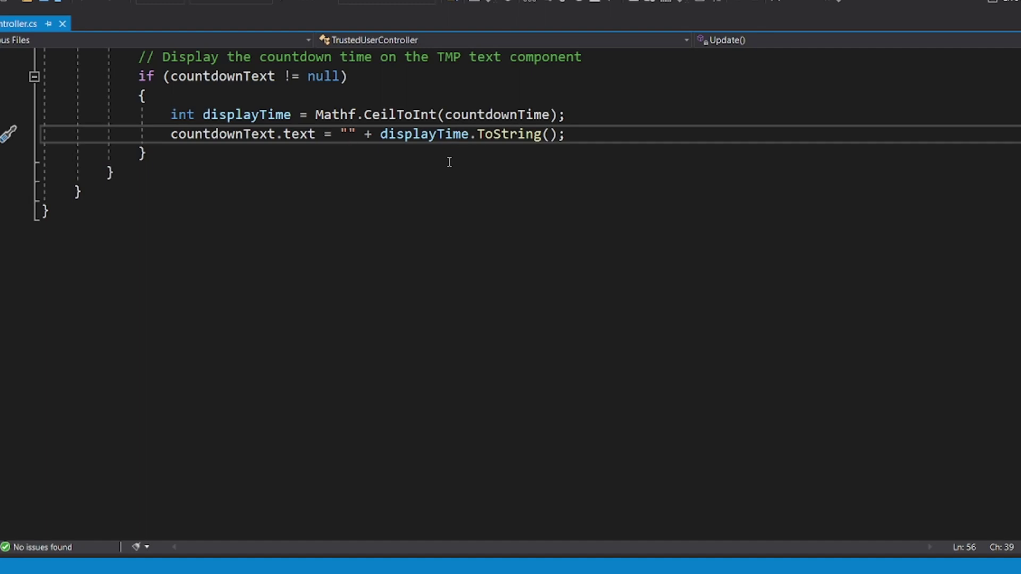
text(Time U)
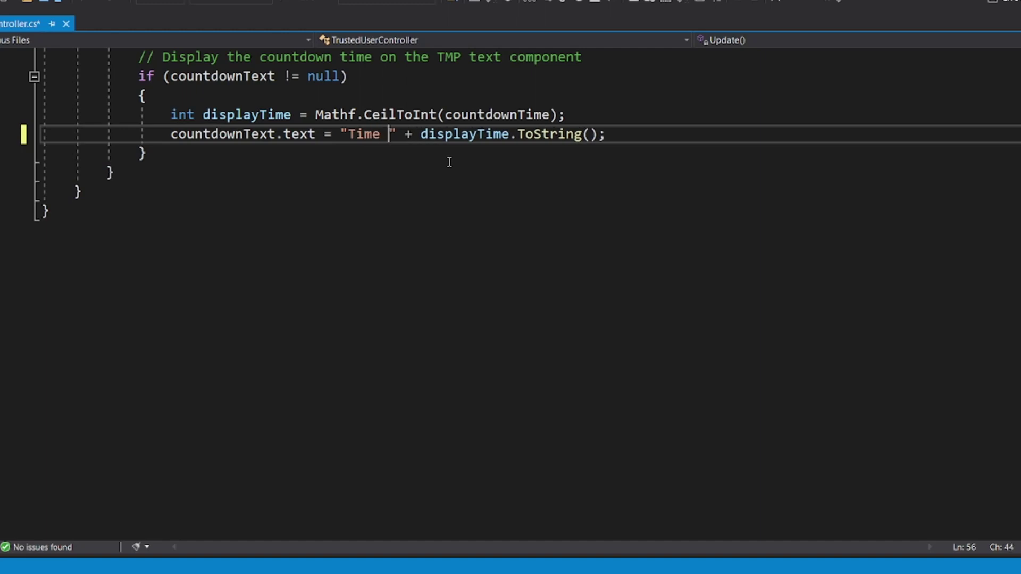
text(nltil)
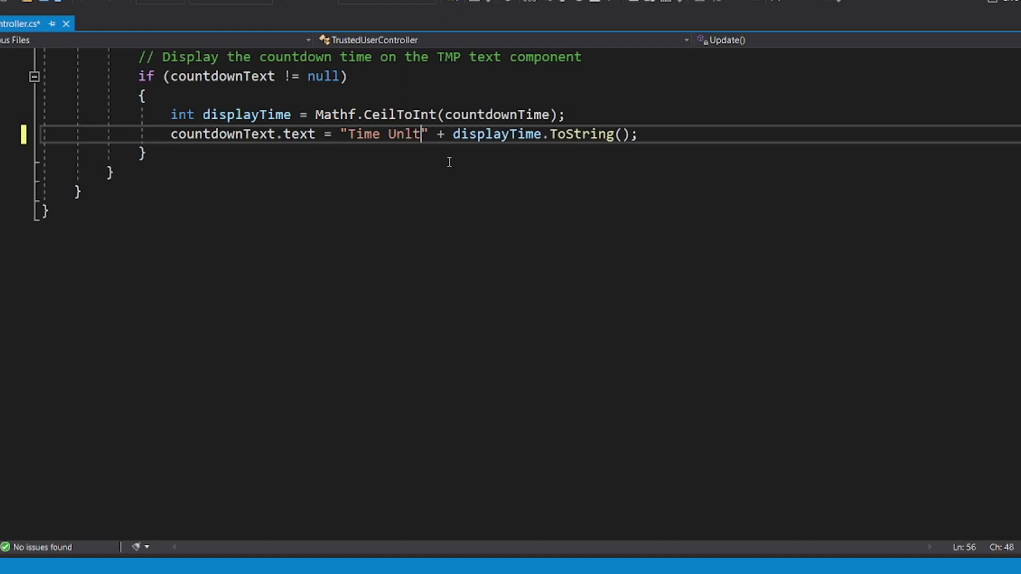
key(BackSpace)
key(BackSpace)
key(BackSpace)
key(BackSpace)
key(BackSpace)
key(BackSpace)
key(BackSpace)
key(BackSpace)
key(BackSpace)
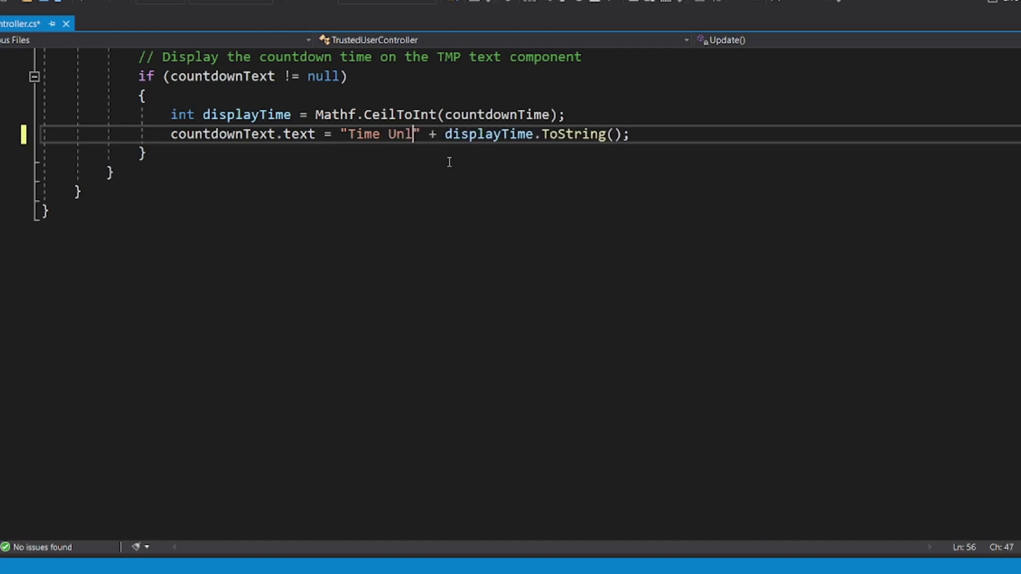
key(BackSpace)
key(BackSpace)
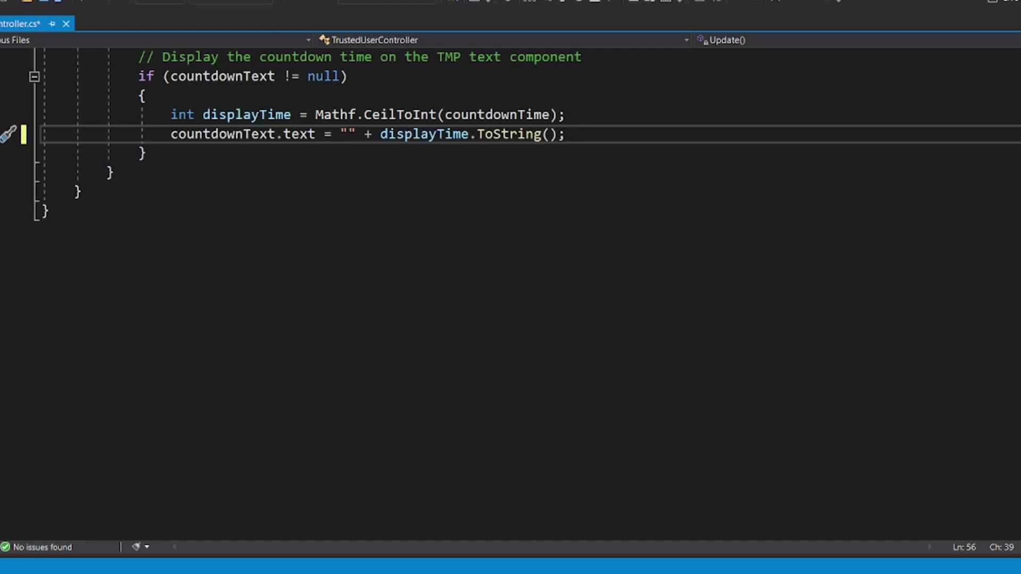
Step: Save the TrustedUserController script and highlight the two Header credit lines at the start of the class
key(alt+f)
click(14, 199)
scroll(410, 276, up, 4)
scroll(410, 276, up, 10)
right_click(413, 277)
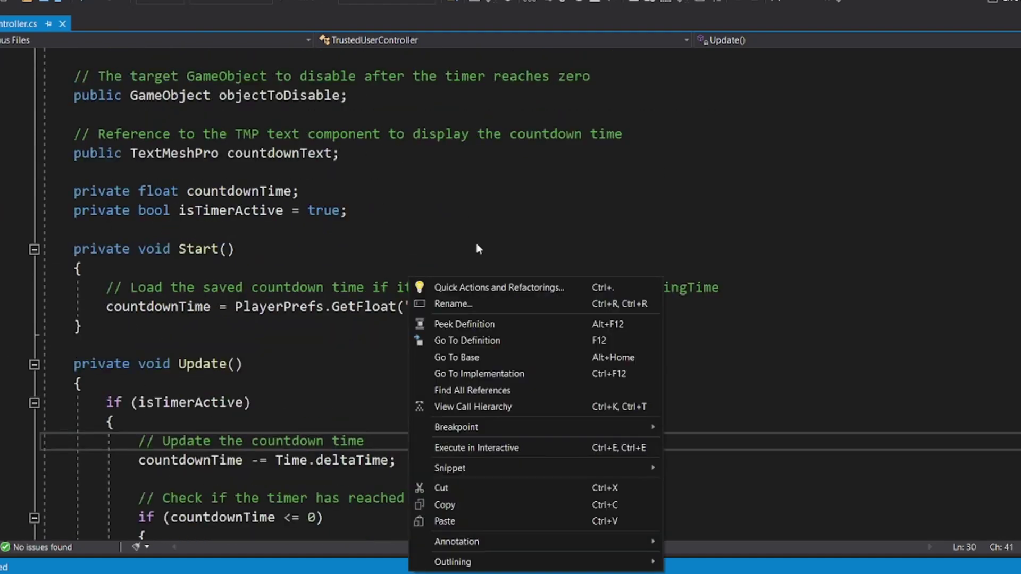
click(452, 172)
scroll(413, 255, up, 3)
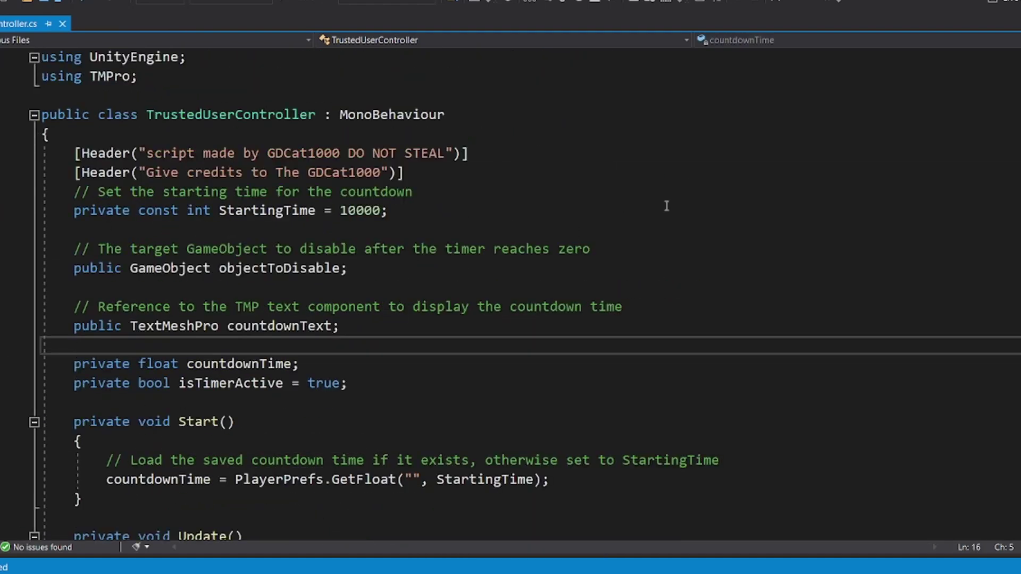
click(752, 211)
drag(473, 178, 89, 154)
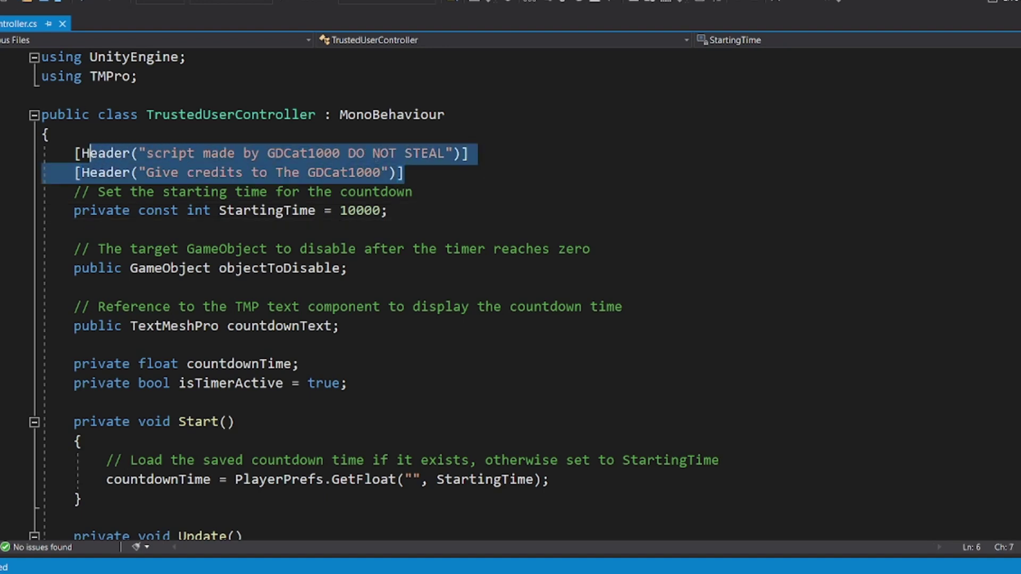